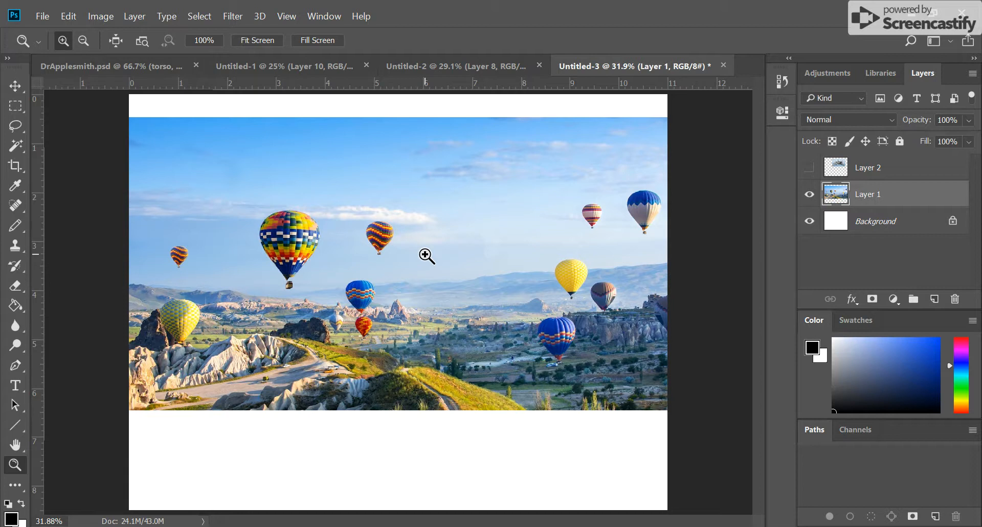
# Make Layer 2 visible and select the sky around the jet with the Magic Wand
pyautogui.click(885, 172)
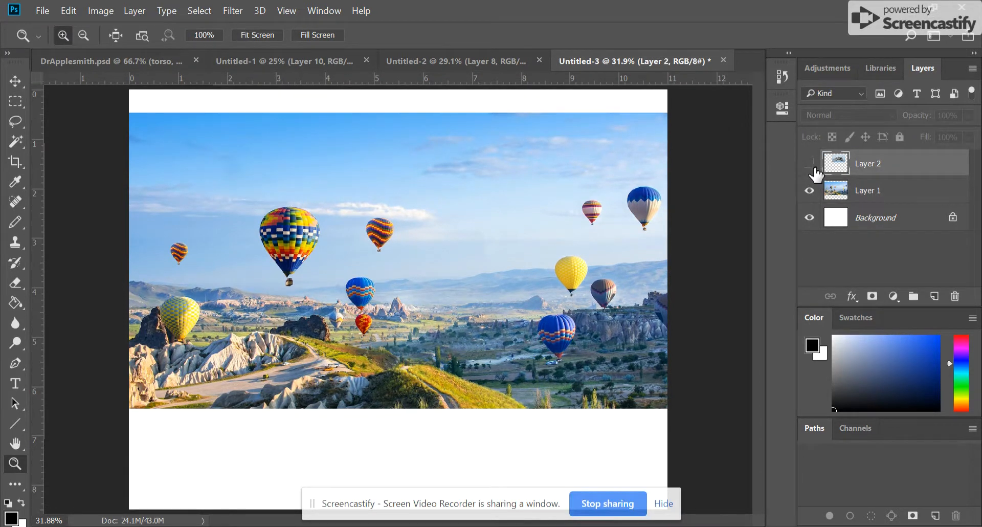
pyautogui.click(809, 163)
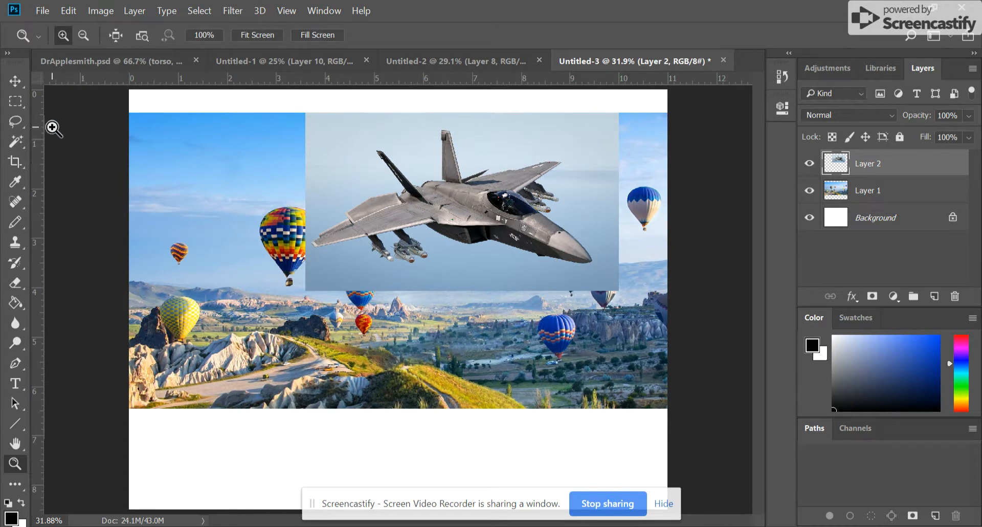
pyautogui.click(16, 141)
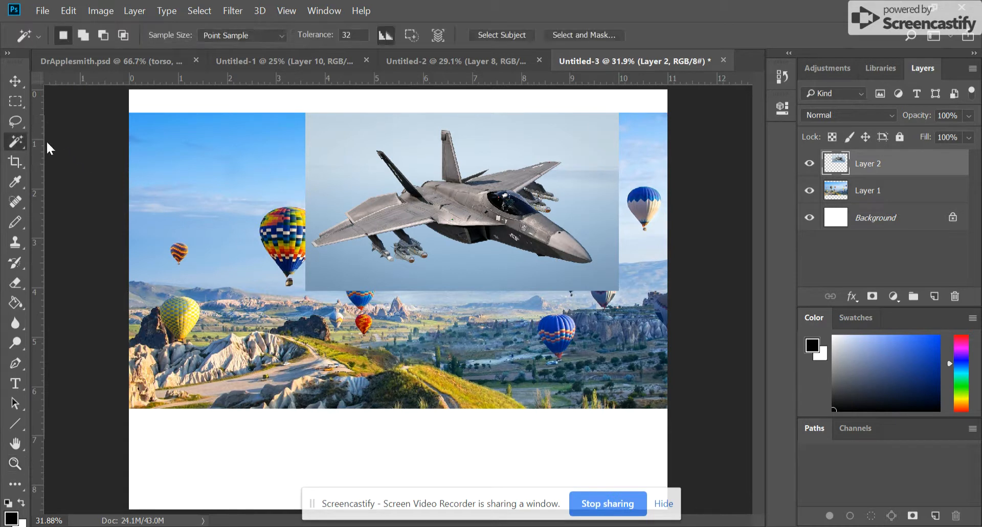
pyautogui.click(340, 182)
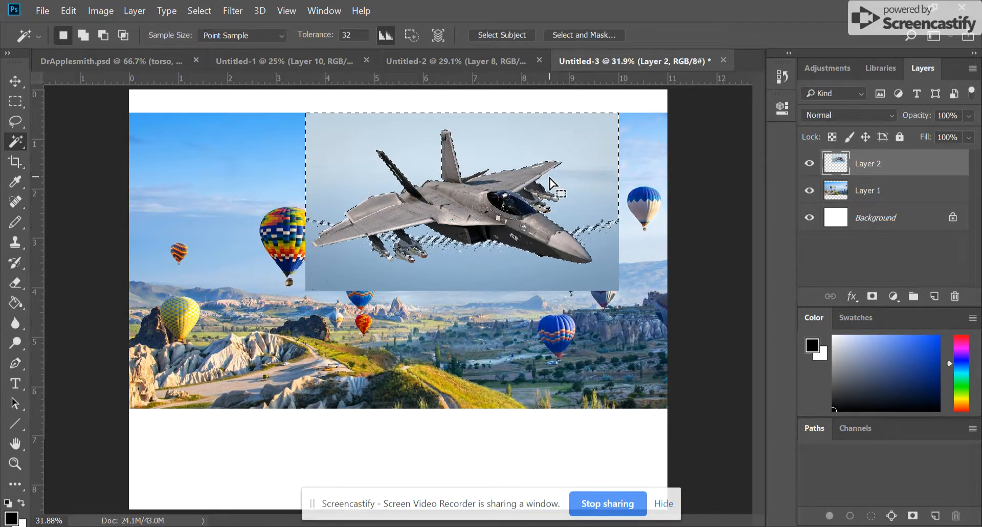
# Try a Magic Wand tolerance of 60 on the sky around the jet, settling on 40
pyautogui.click(356, 35)
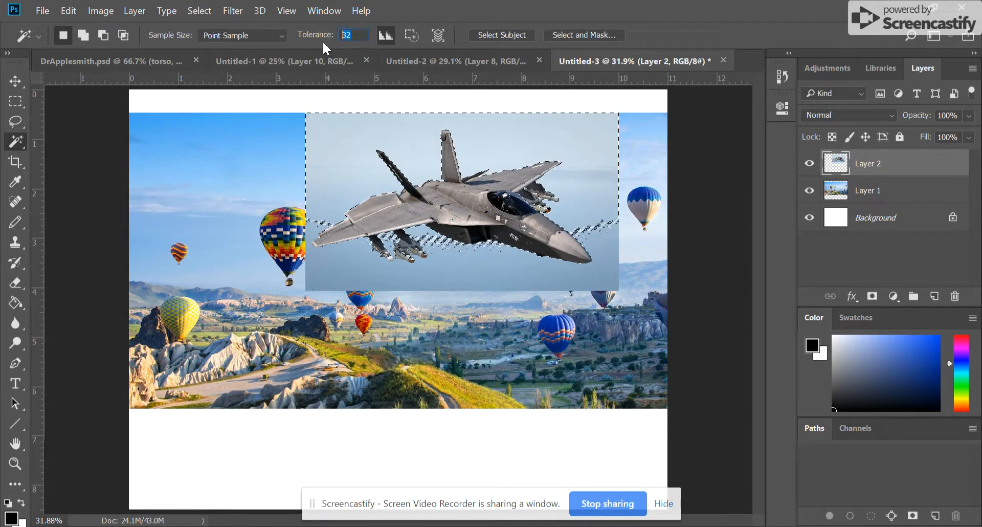
pyautogui.write('60')
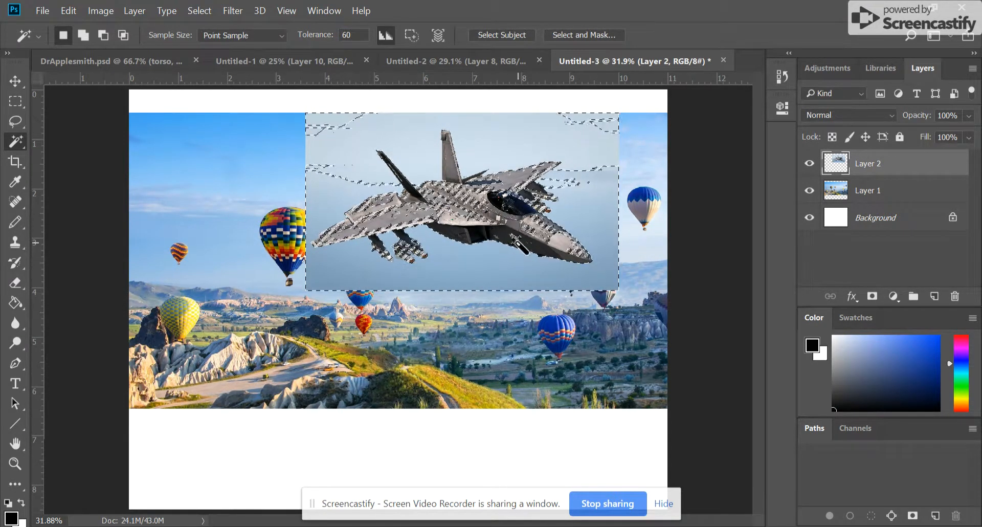
pyautogui.click(316, 38)
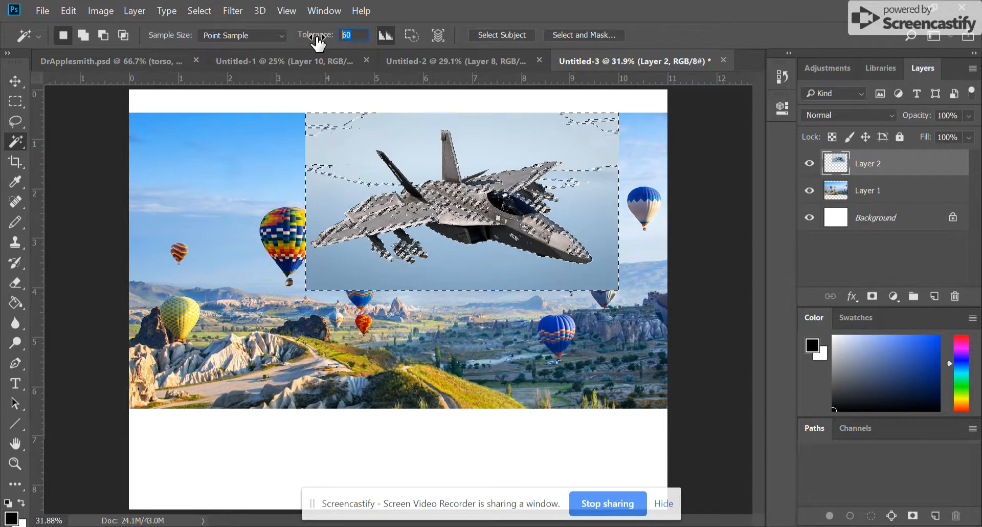
pyautogui.write('40')
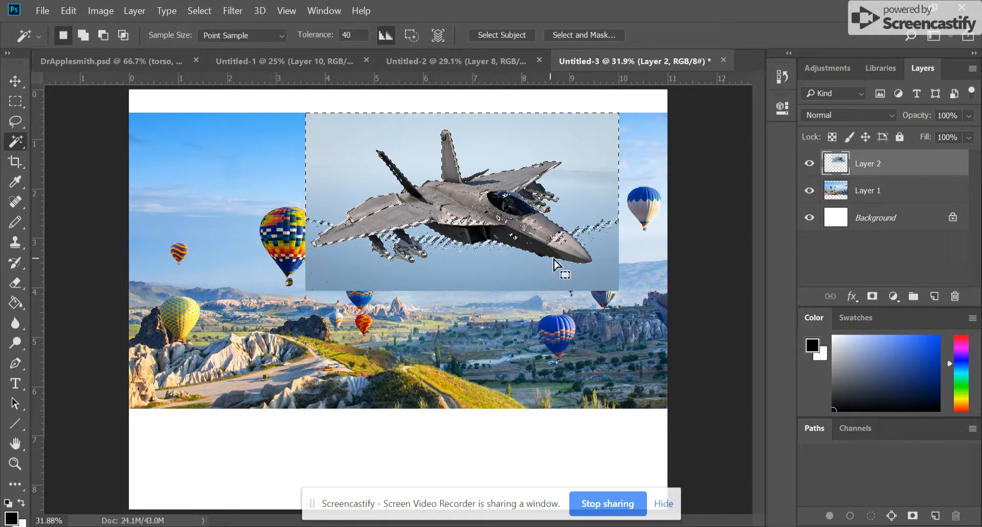
# Select the upper sky around the jet and add the lower sky to the same selection
pyautogui.keyDown('shift'); pyautogui.click(470, 278); pyautogui.keyUp('shift')
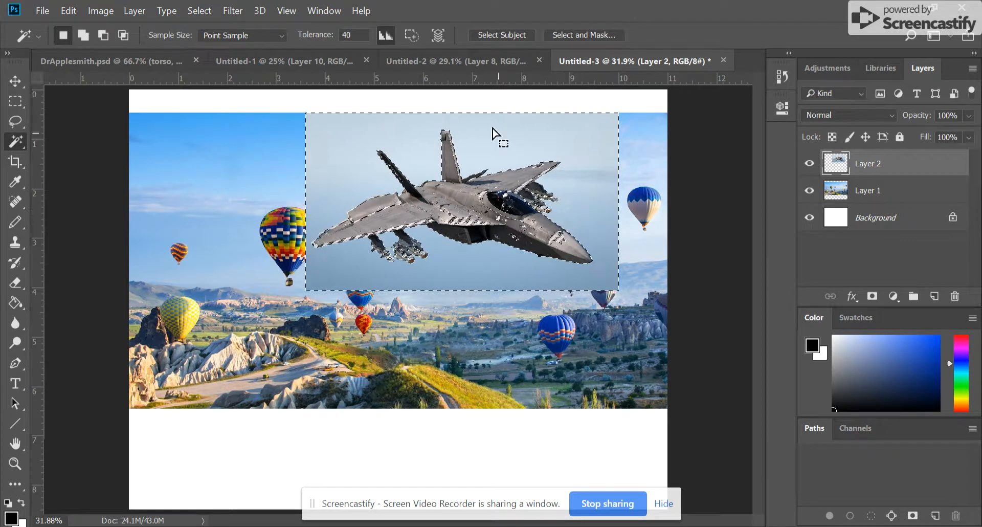
pyautogui.click(339, 165)
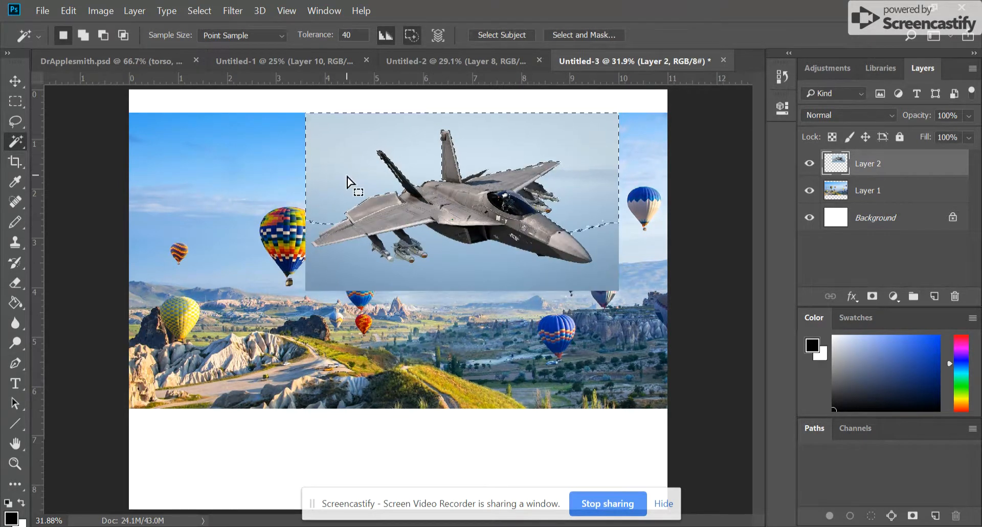
pyautogui.press('shift')
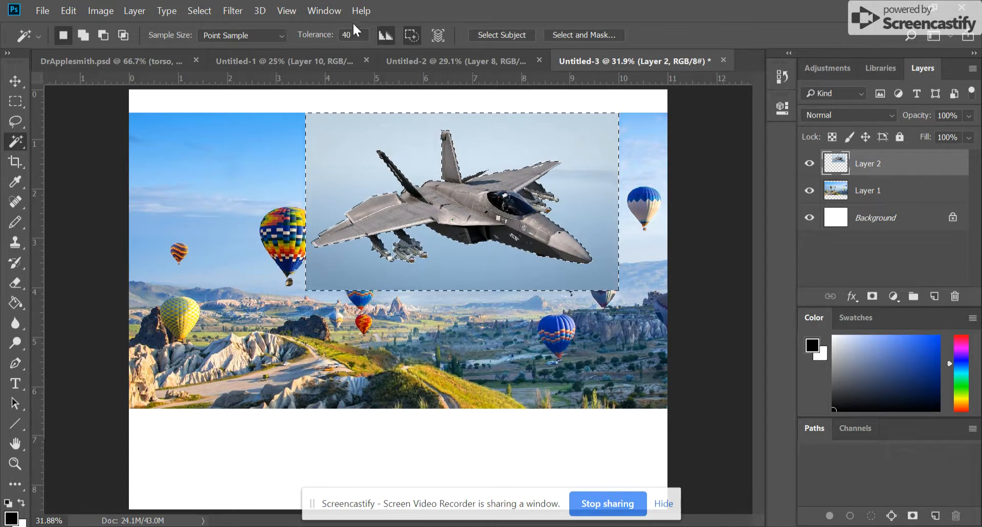
# Invert the selection and subtract the area surrounding the jet photo so that only the jet is selected
pyautogui.click(192, 13)
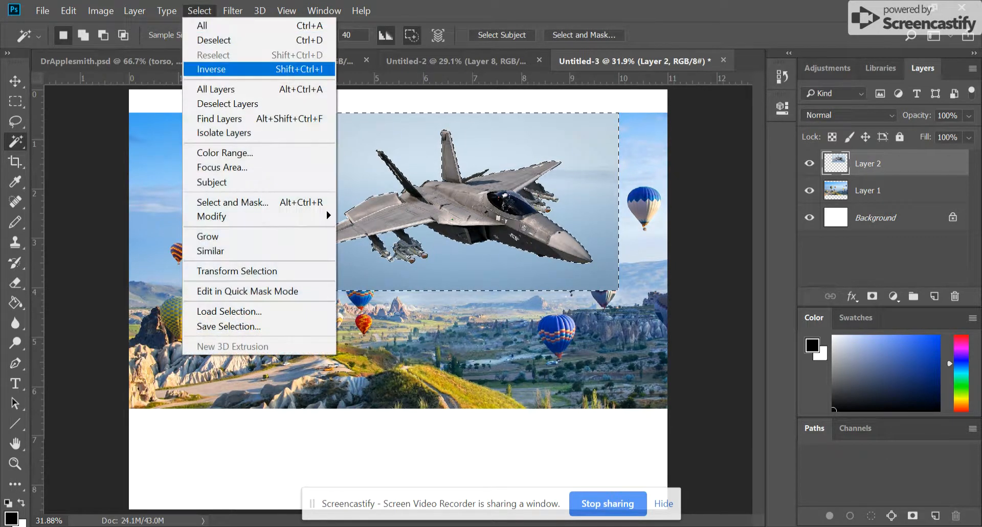
pyautogui.click(210, 68)
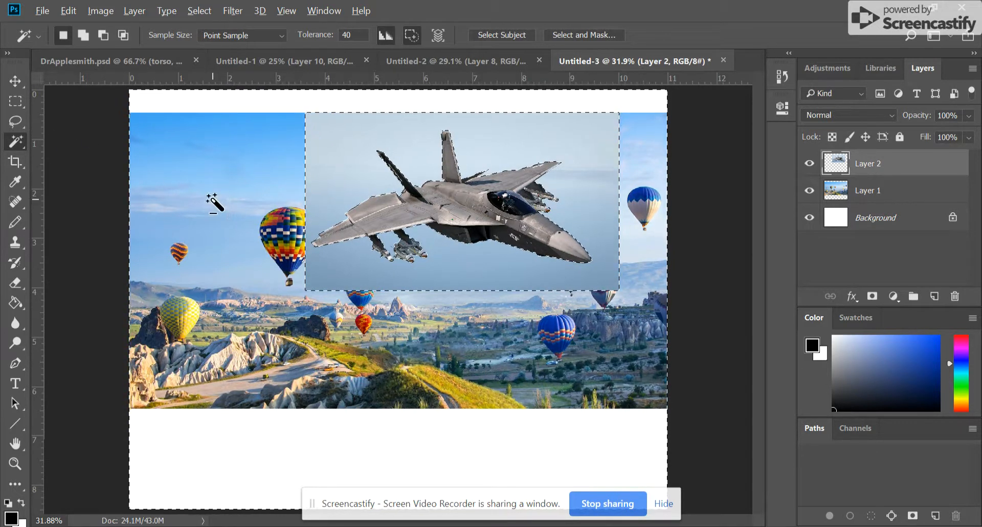
pyautogui.press('alt')
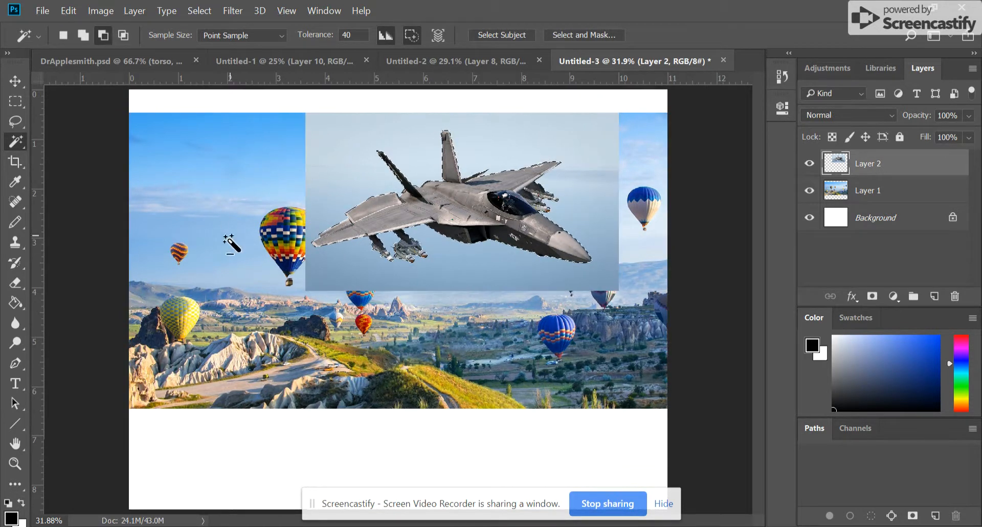
pyautogui.hotkey('ctrl', 'd')
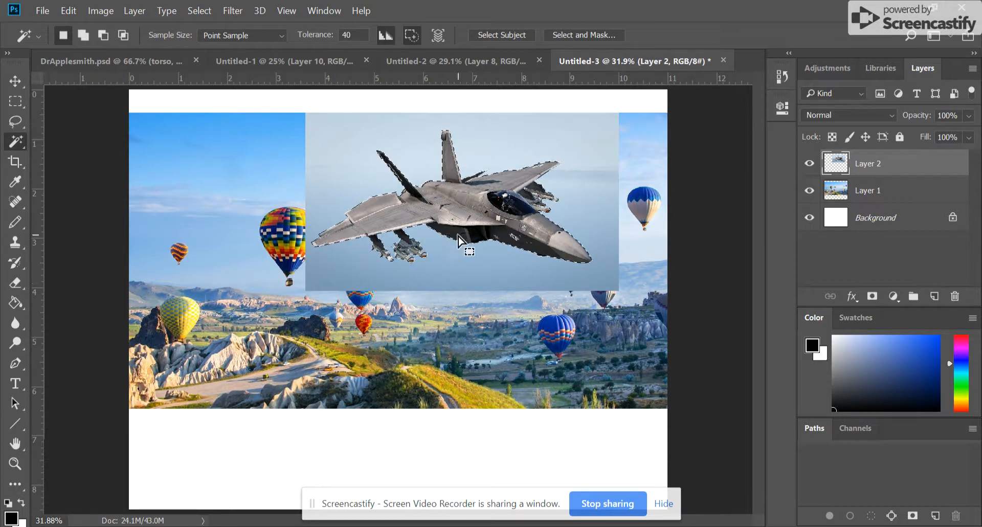
# Open Select and Mask for the jet selection and raise the preview transparency to 100%
pyautogui.click(584, 37)
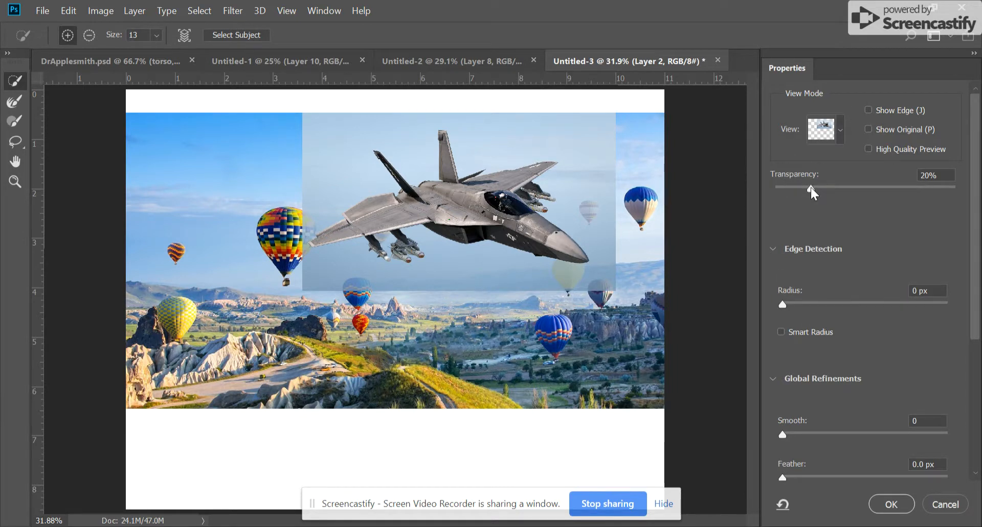
pyautogui.moveTo(811, 188); pyautogui.dragTo(881, 197)
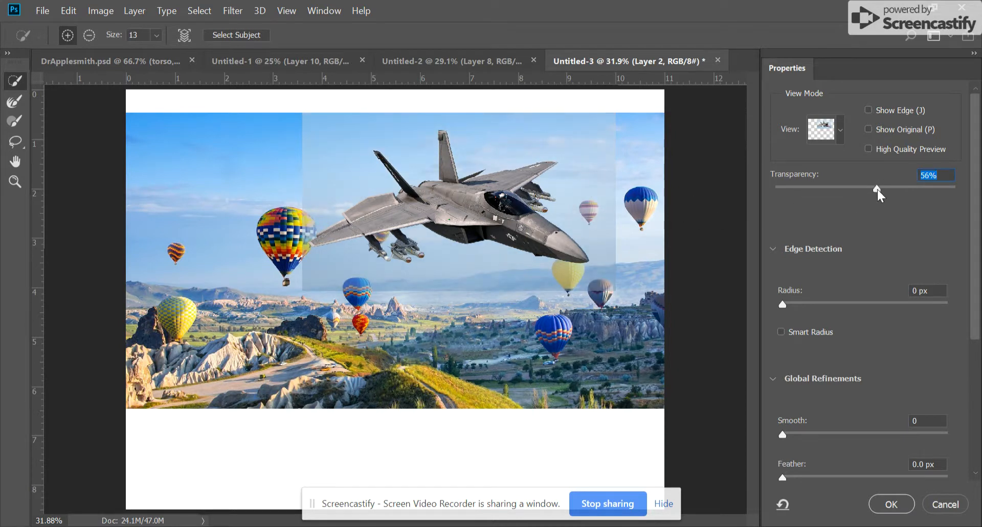
pyautogui.moveTo(905, 195); pyautogui.dragTo(937, 195)
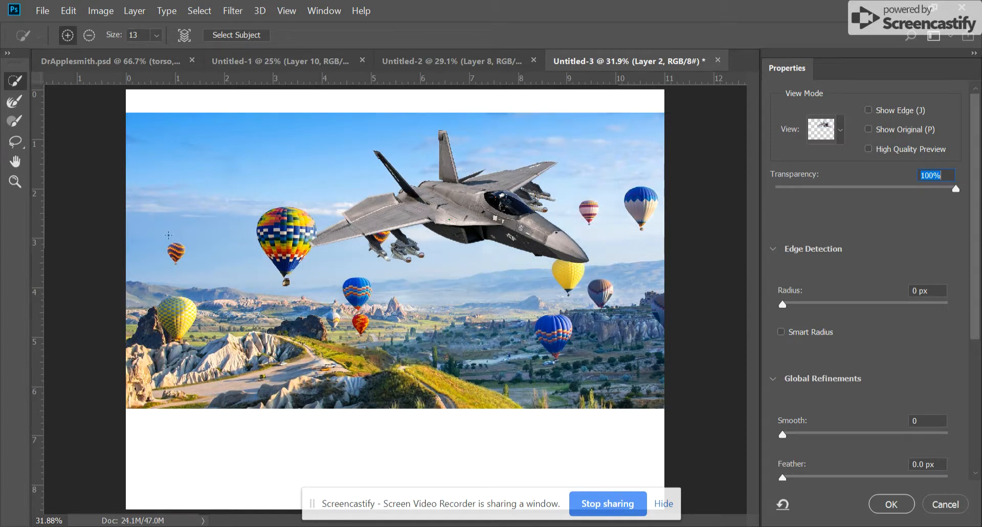
# Examine the jet's cut-out edges up close, ending at 100% zoom
pyautogui.click(15, 182)
pyautogui.moveTo(423, 186); pyautogui.dragTo(478, 190)
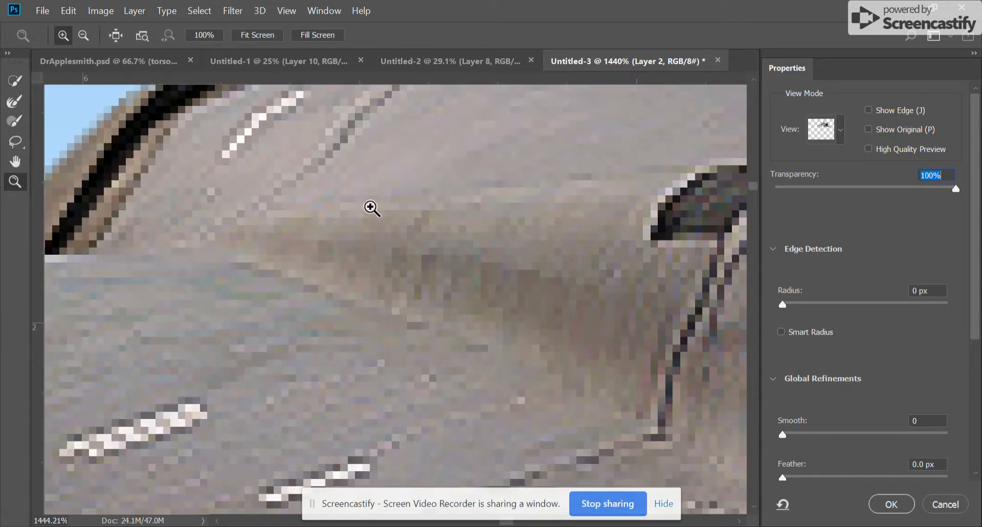
pyautogui.click(83, 35)
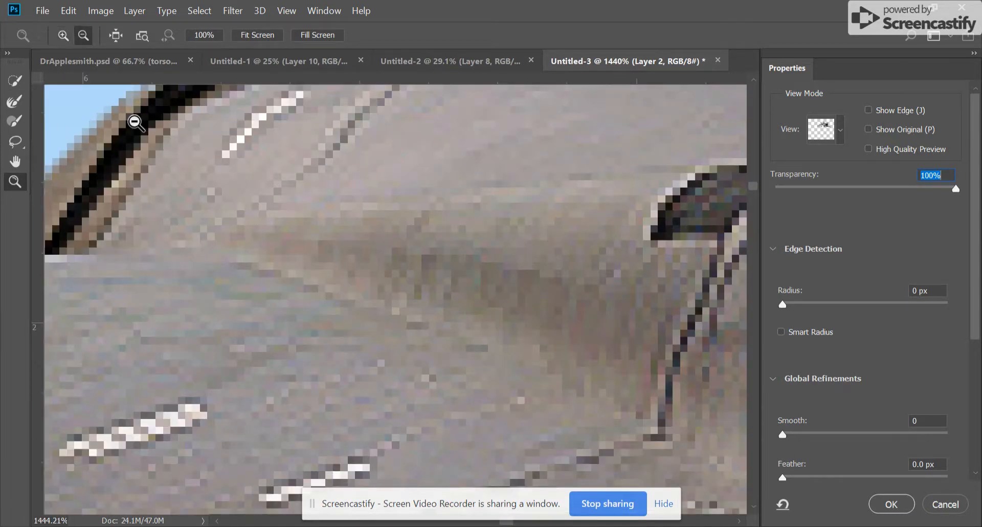
pyautogui.click(193, 158)
pyautogui.click(193, 159)
pyautogui.click(192, 160)
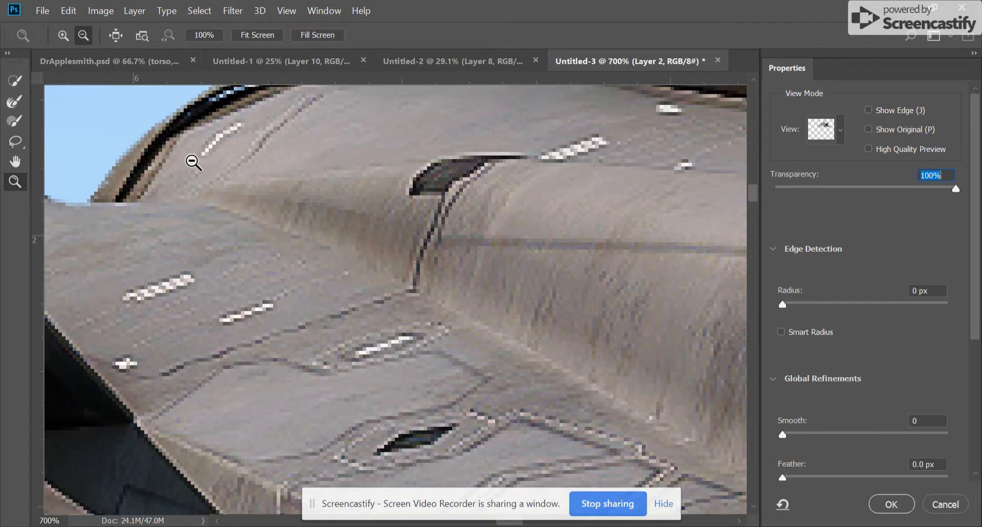
pyautogui.click(193, 160)
pyautogui.click(193, 161)
pyautogui.click(193, 162)
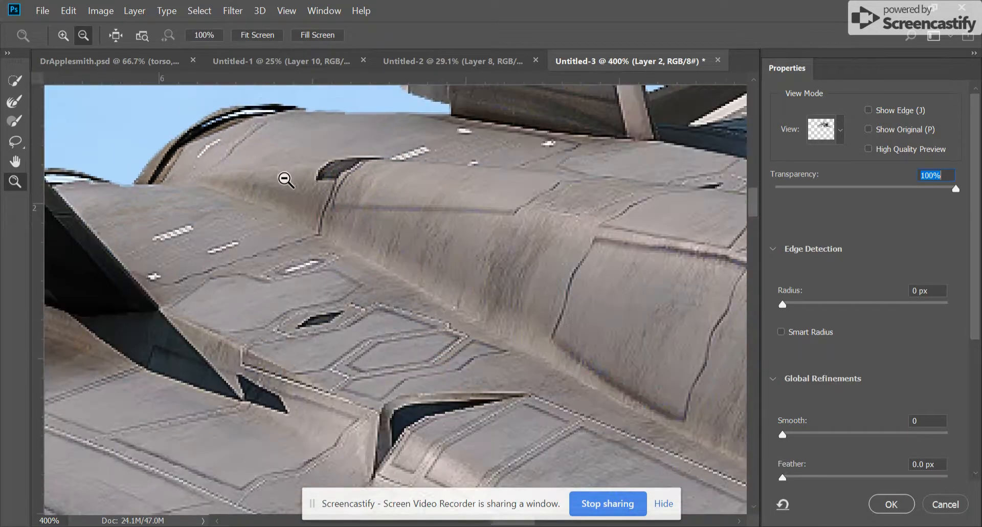
pyautogui.click(225, 156)
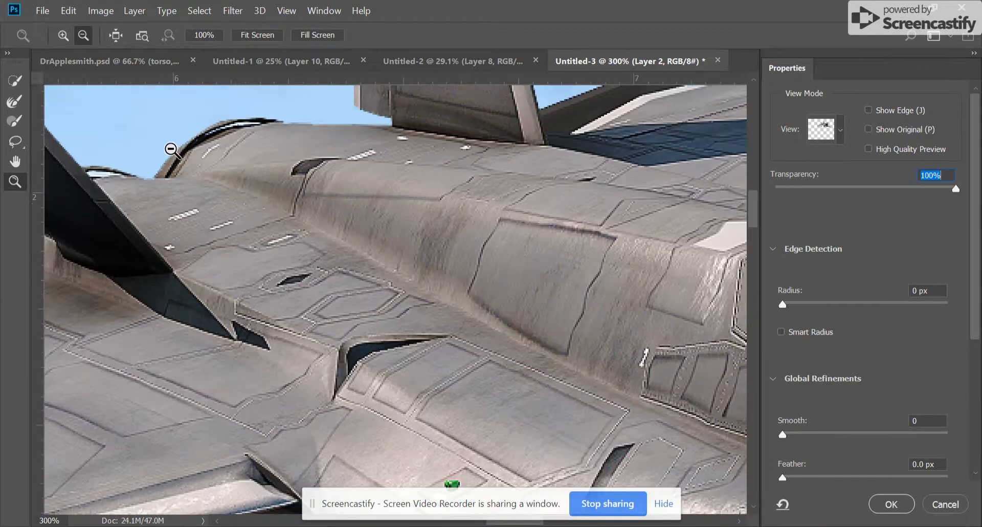
pyautogui.click(173, 150)
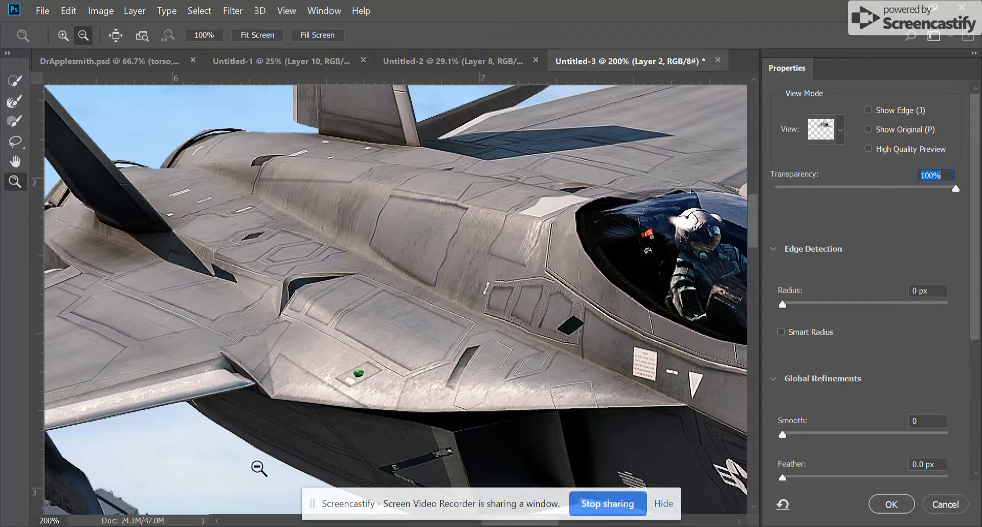
pyautogui.click(243, 394)
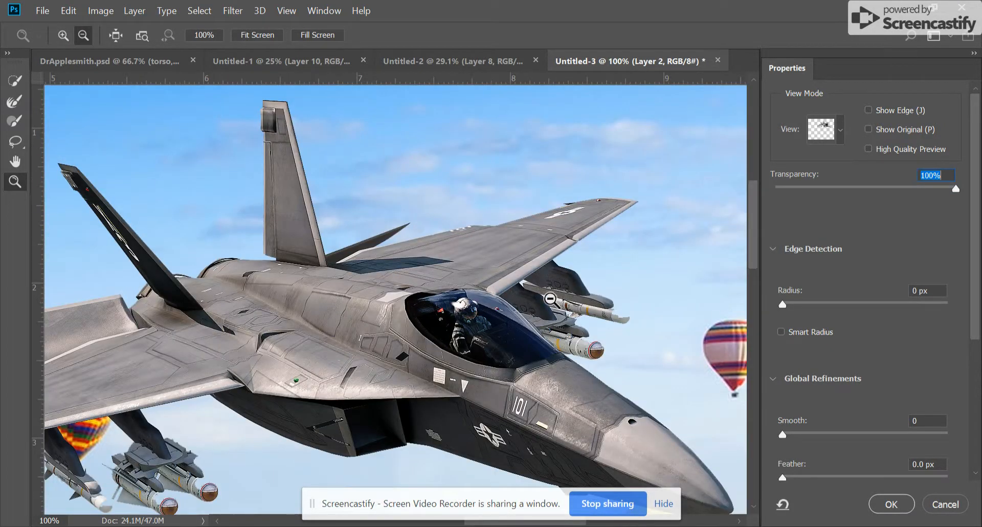
# Refine the jet's selection edge with Shift Edge at -24% and Feather at 4.0 px
pyautogui.scroll(-3, 881, 211)
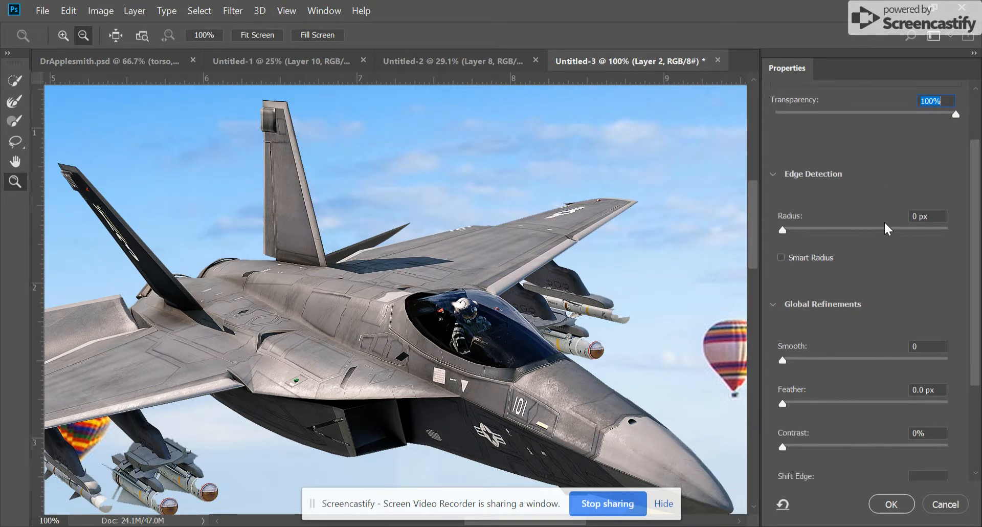
pyautogui.scroll(-2, 882, 227)
pyautogui.scroll(-5, 815, 262)
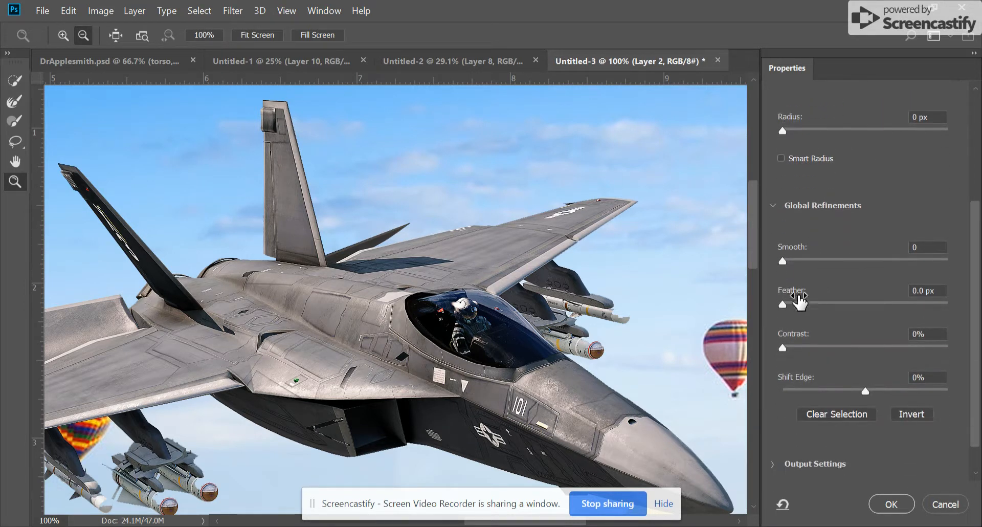
pyautogui.moveTo(864, 359); pyautogui.dragTo(839, 357)
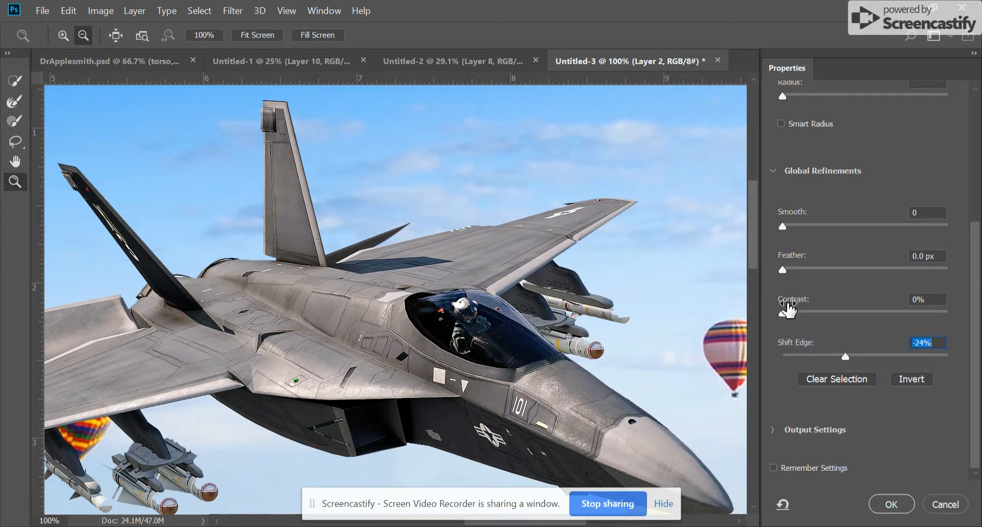
pyautogui.moveTo(781, 270); pyautogui.dragTo(802, 271)
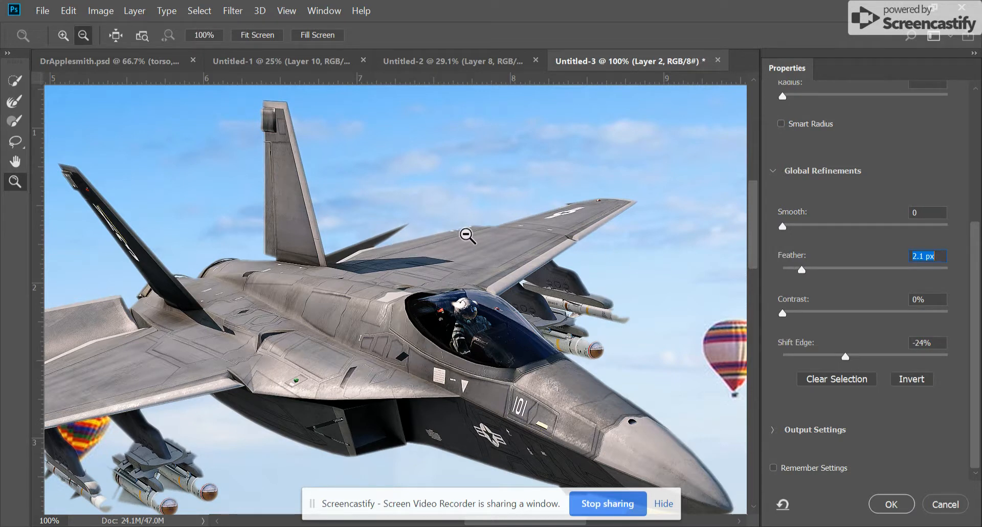
pyautogui.moveTo(801, 270); pyautogui.dragTo(839, 269)
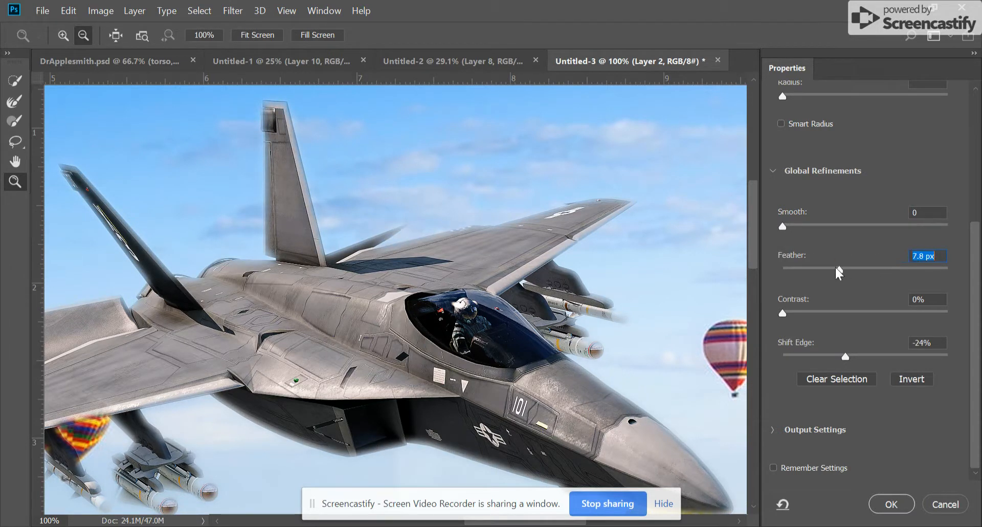
pyautogui.moveTo(837, 268); pyautogui.dragTo(821, 270)
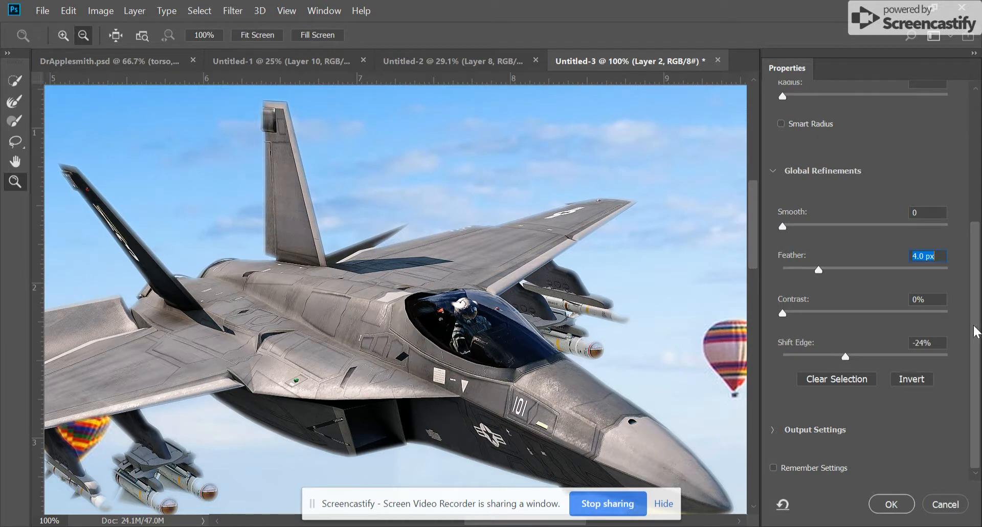
# Output the refined jet selection as a layer mask on Layer 2 and apply it
pyautogui.click(773, 430)
pyautogui.moveTo(972, 391); pyautogui.dragTo(979, 450)
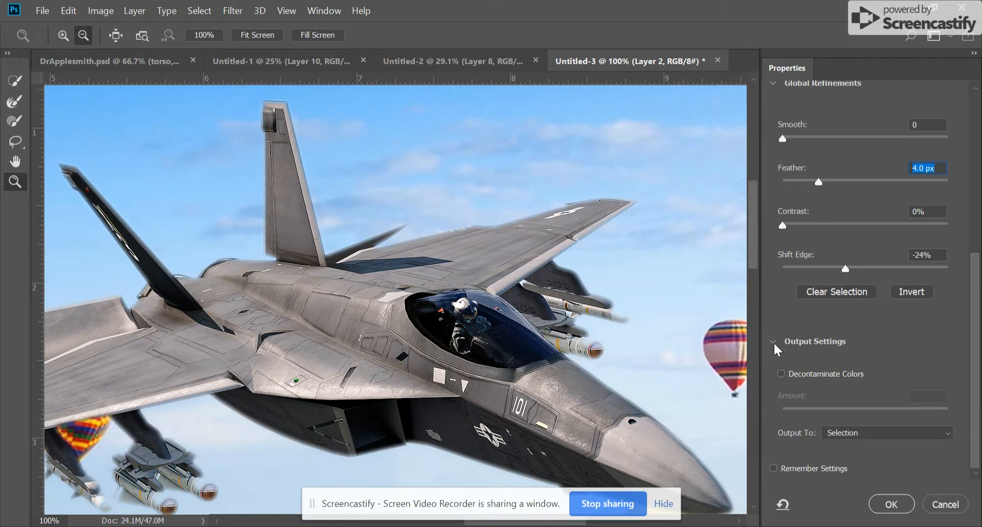
pyautogui.click(855, 435)
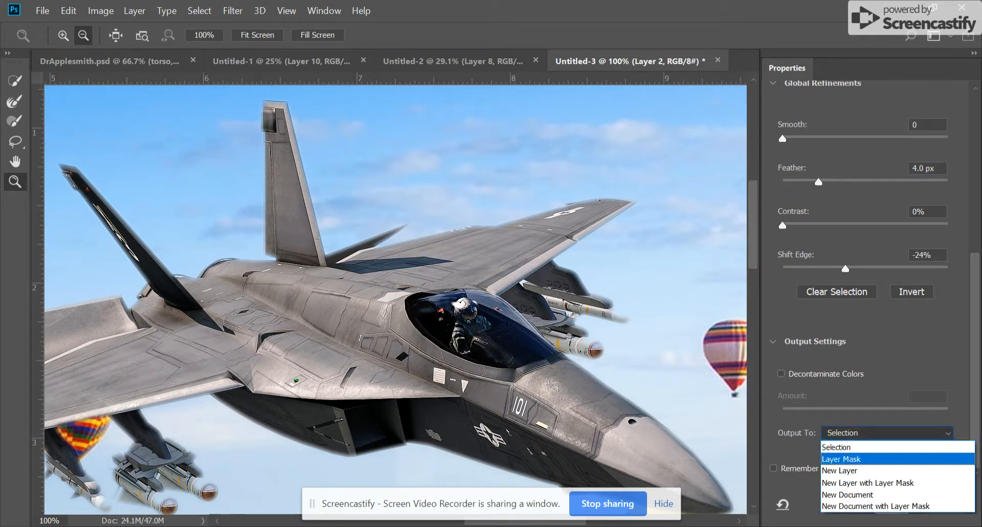
pyautogui.click(852, 458)
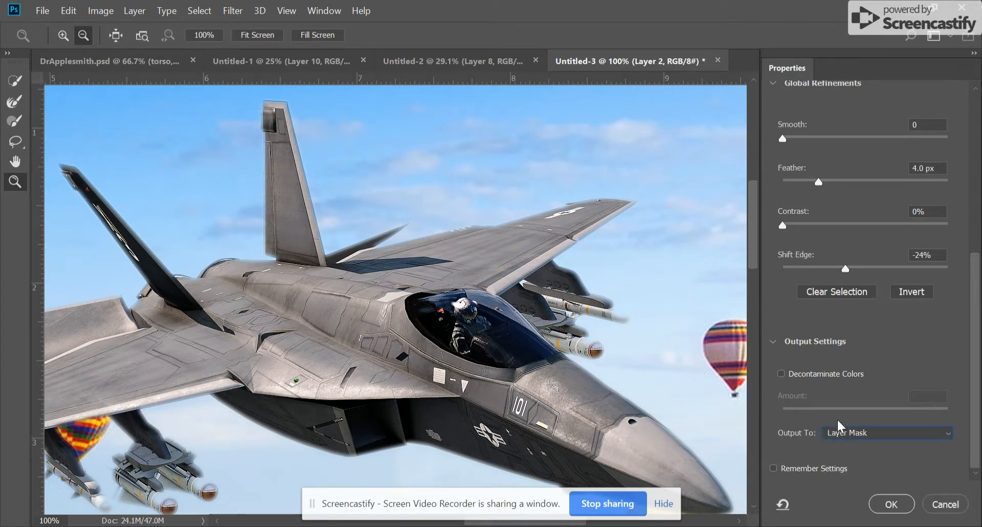
pyautogui.click(894, 505)
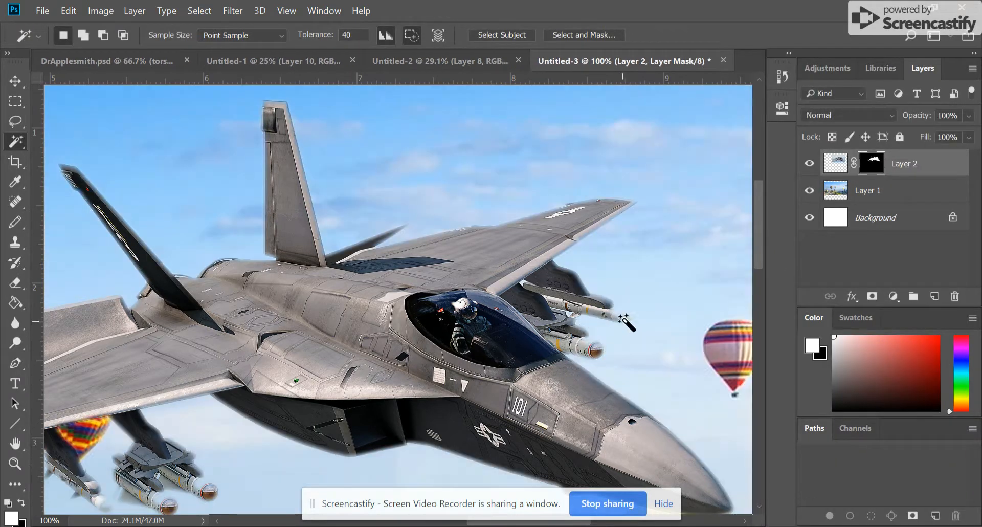
# Compare the masked jet's edges with the nearby balloons at up to 200% zoom, ending with the whole canvas in view
pyautogui.click(15, 463)
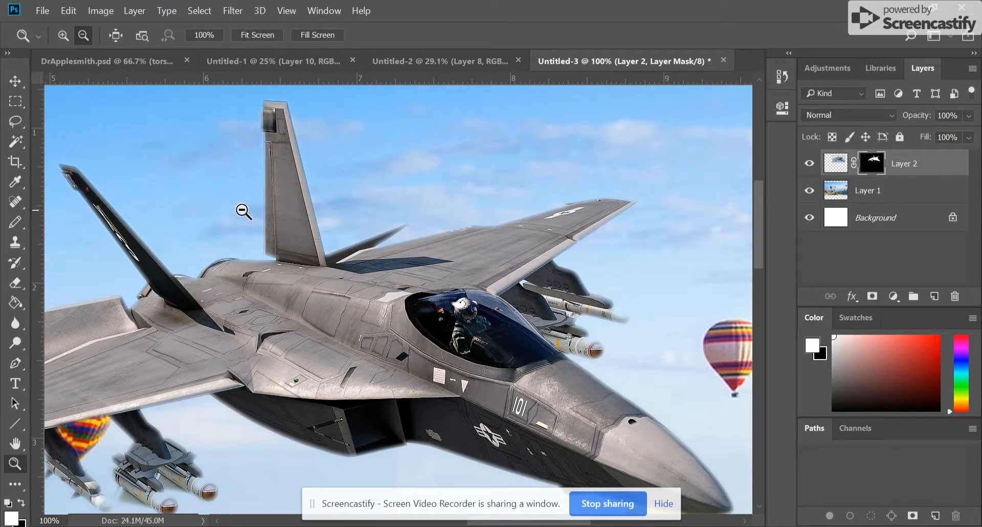
pyautogui.click(424, 302)
pyautogui.click(396, 333)
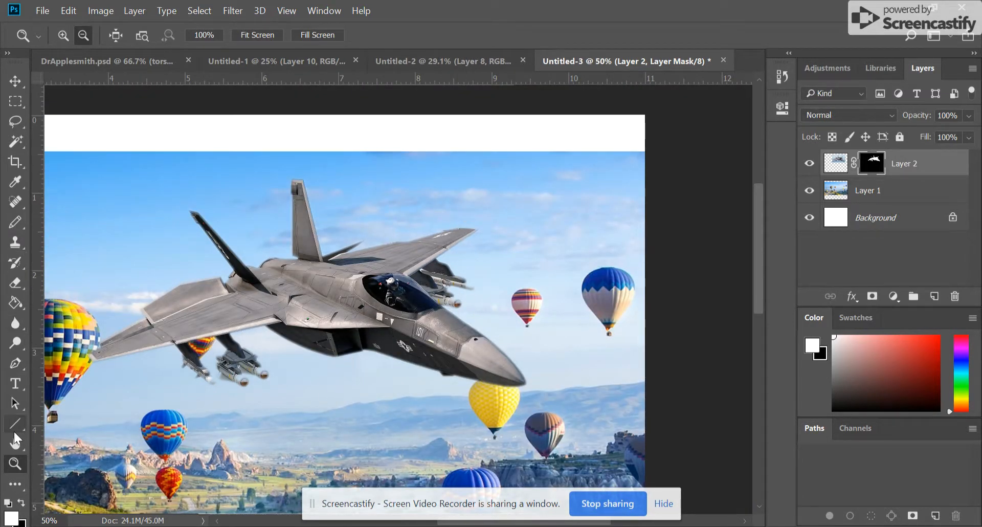
pyautogui.click(62, 35)
pyautogui.click(619, 277)
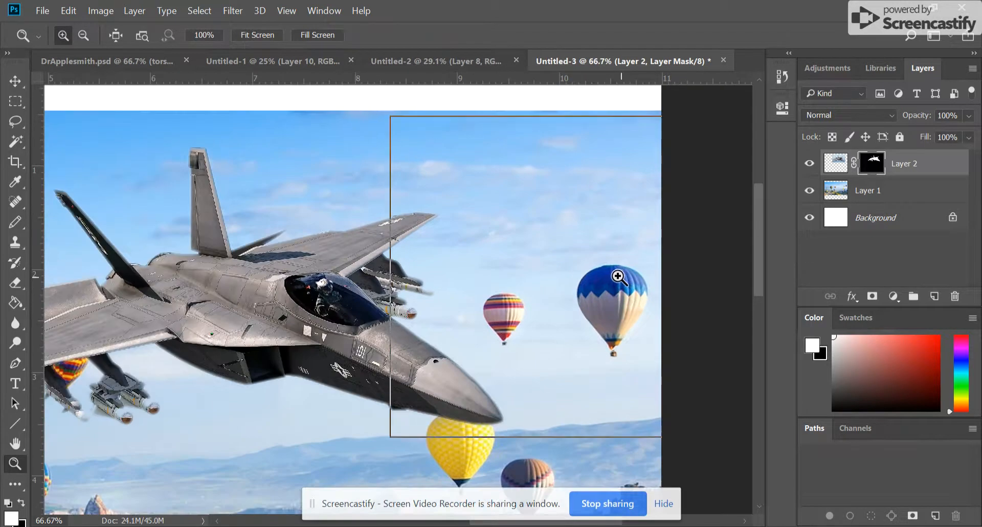
pyautogui.click(618, 277)
pyautogui.click(616, 276)
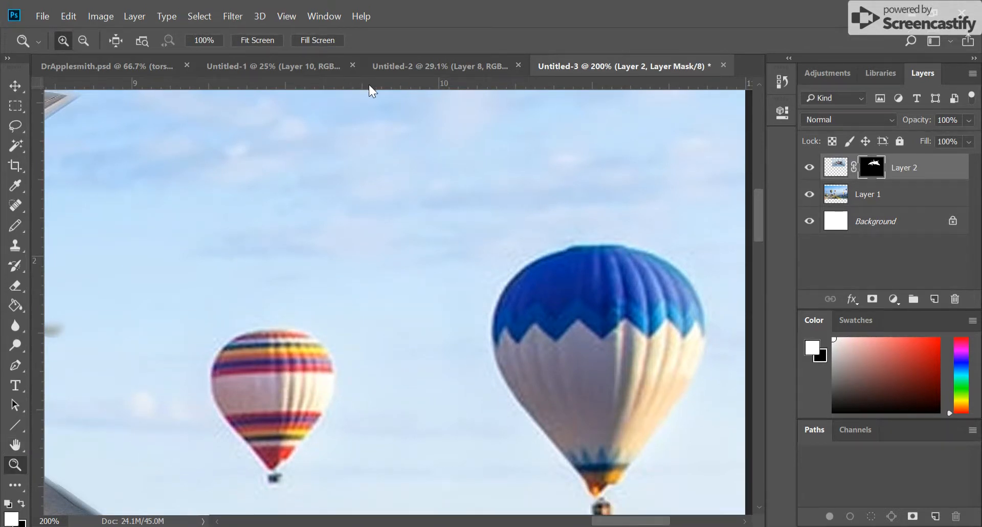
pyautogui.click(267, 41)
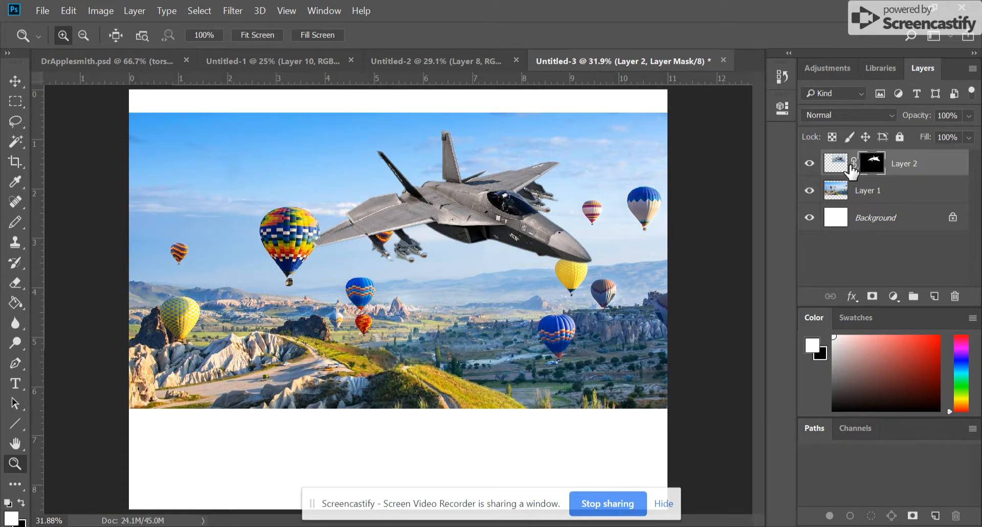
# Scale the masked jet on Layer 2 down with Free Transform and place it in the upper-right sky, left of the small striped balloon
pyautogui.click(70, 11)
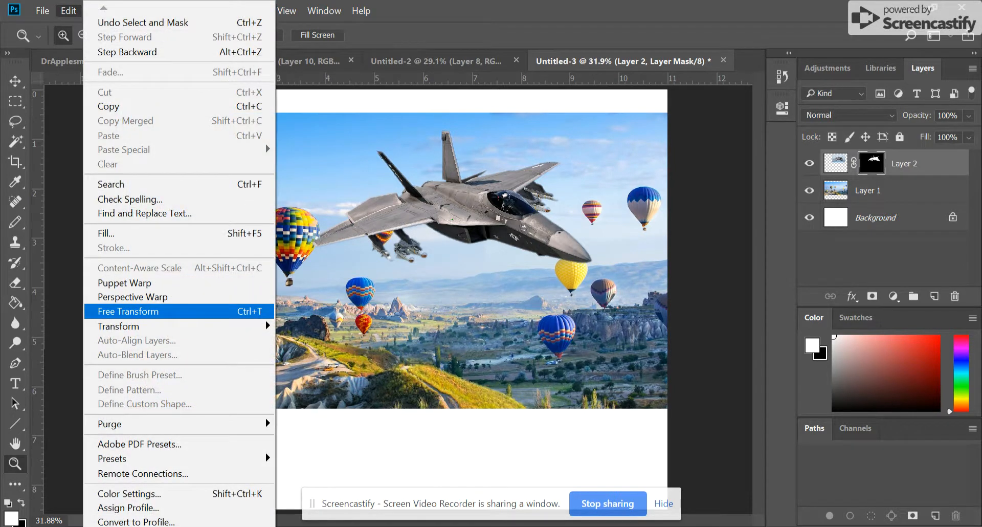
pyautogui.click(128, 311)
pyautogui.moveTo(307, 110); pyautogui.dragTo(436, 188)
pyautogui.moveTo(506, 254); pyautogui.dragTo(456, 202)
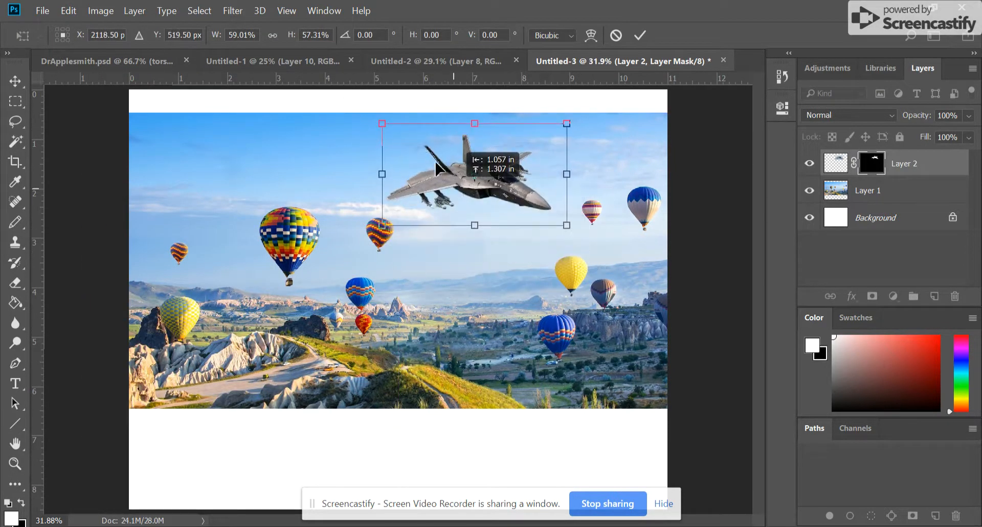
pyautogui.moveTo(385, 131); pyautogui.dragTo(433, 146)
pyautogui.hotkey('ctrl', 'space')
pyautogui.press('Return')
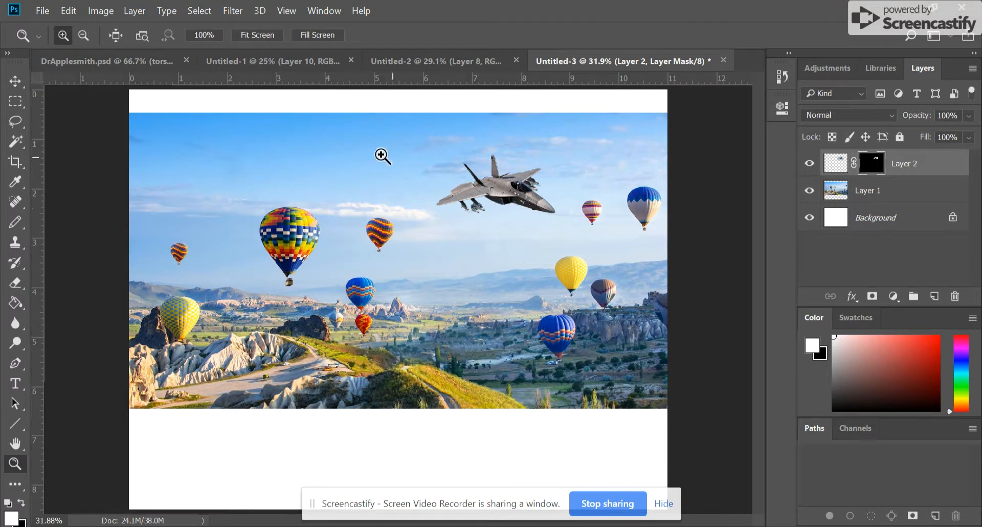
pyautogui.click(100, 12)
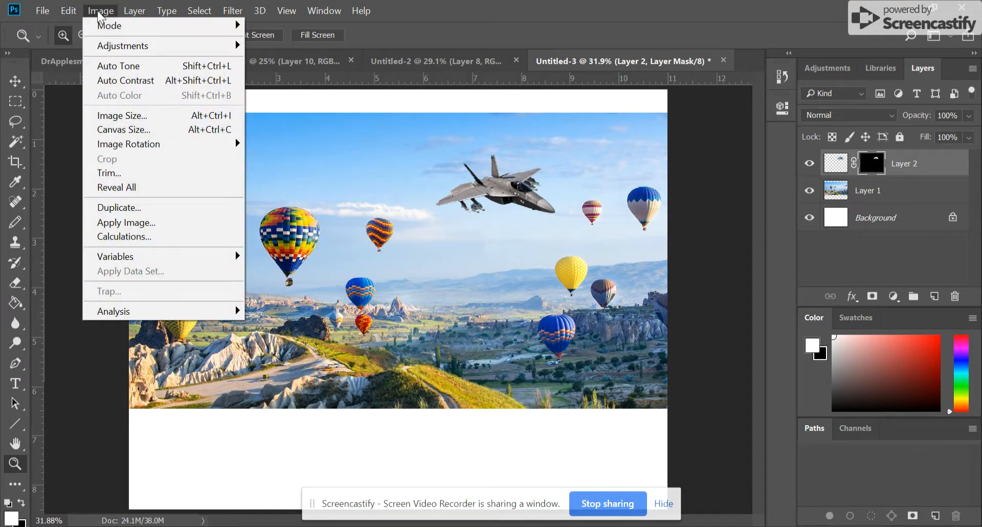
pyautogui.moveTo(122, 46)
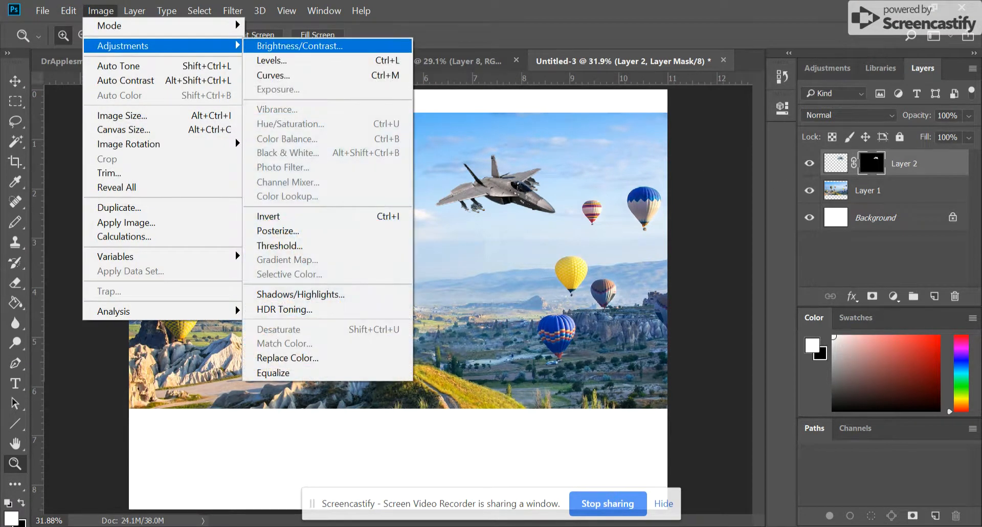
pyautogui.press('Escape')
pyautogui.press('i')
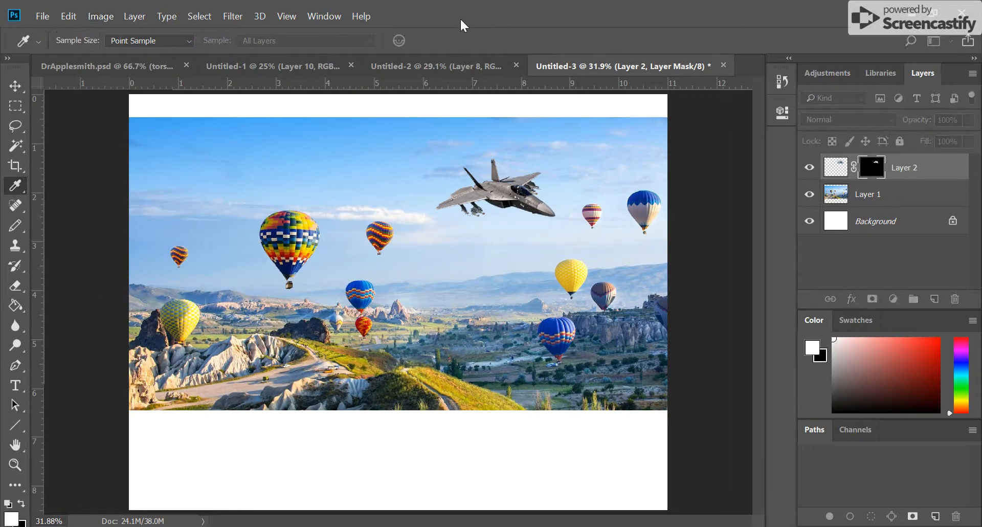
pyautogui.press('z')
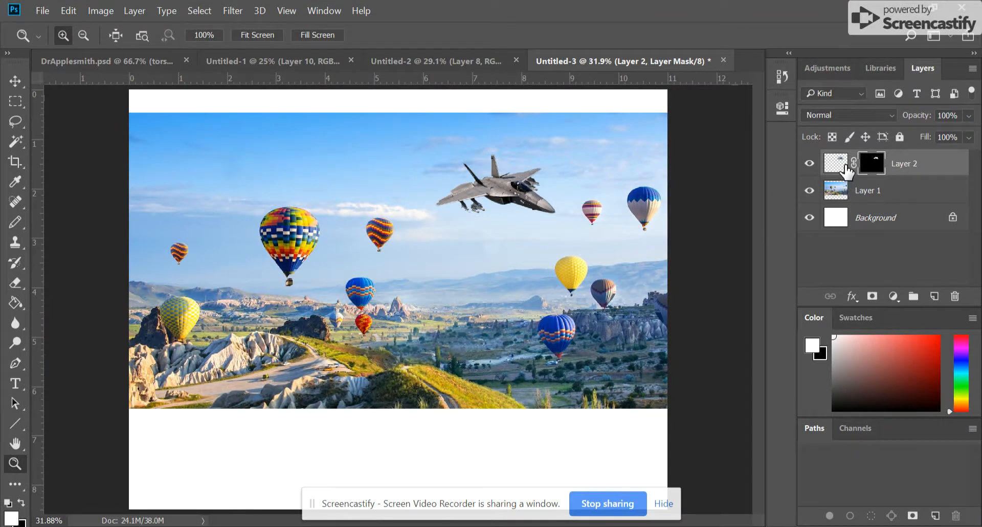
# Target Layer 2's image instead of its mask and apply a Hue/Saturation adjustment to the jet
pyautogui.click(833, 164)
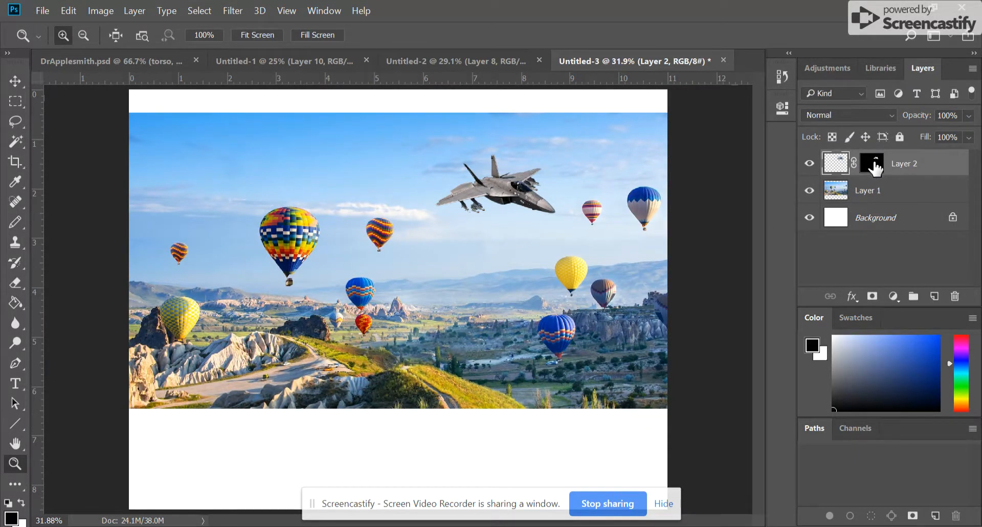
pyautogui.click(874, 165)
pyautogui.click(840, 169)
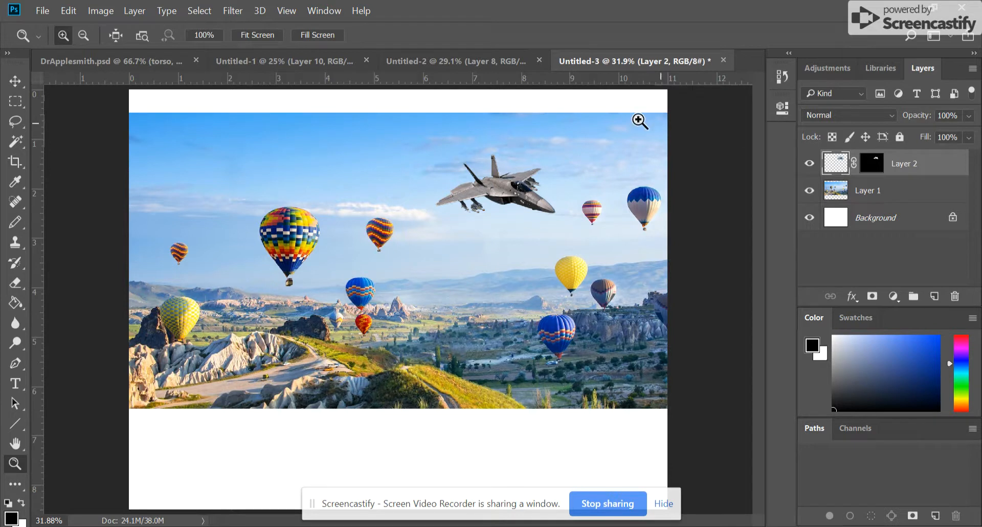
pyautogui.click(101, 11)
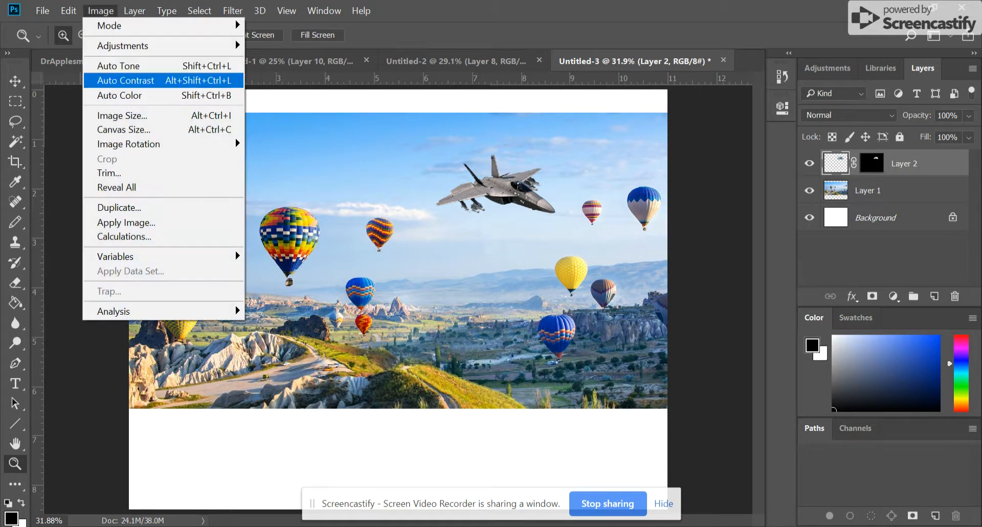
pyautogui.moveTo(144, 46)
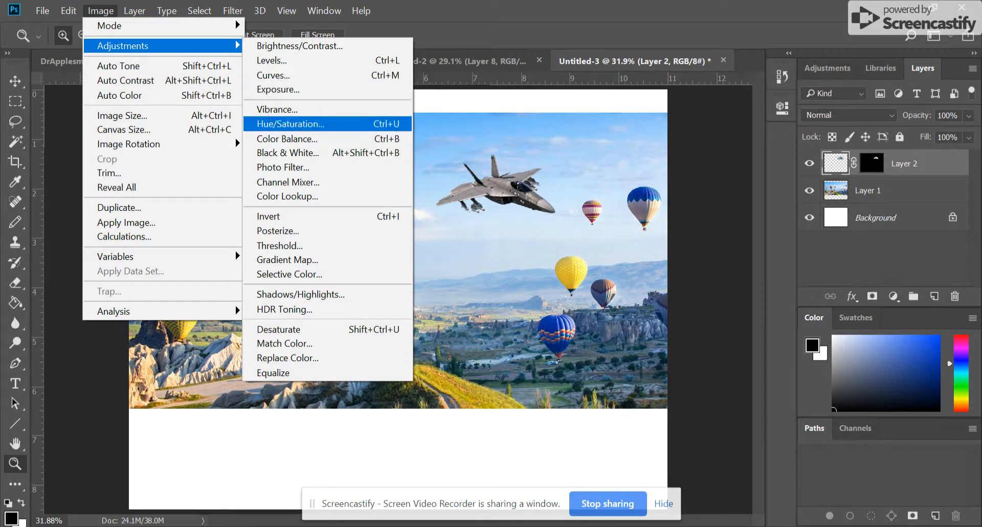
pyautogui.click(329, 128)
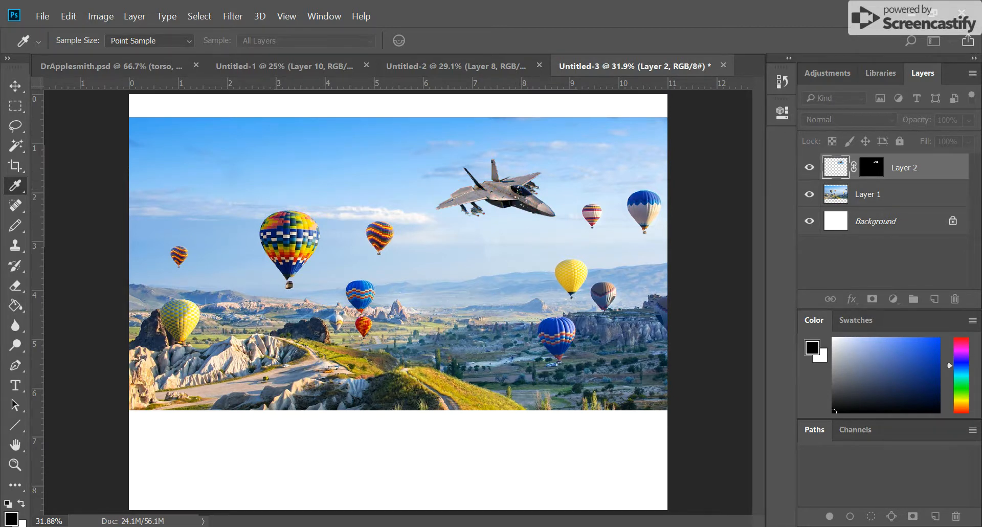
pyautogui.press('z')
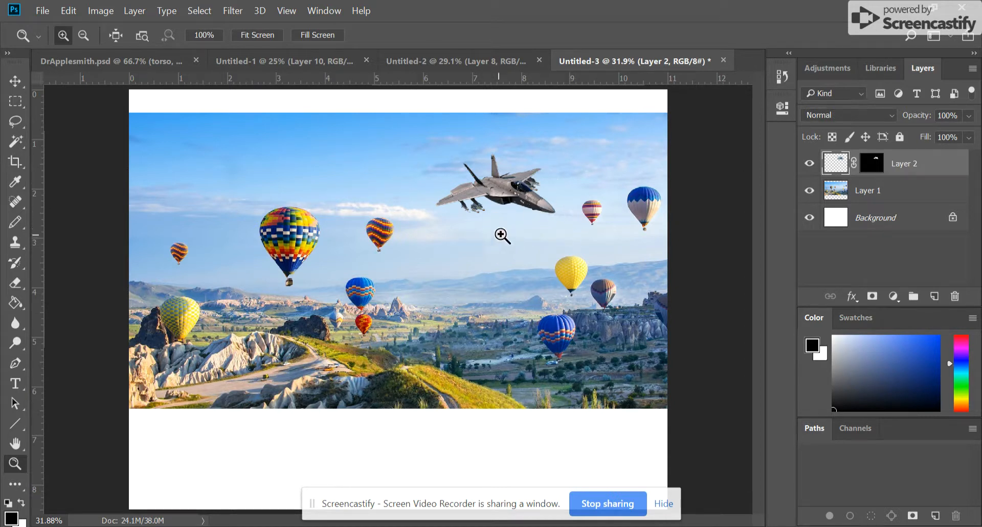
# Inspect the adjusted jet against the sky at 100% zoom, ending with the whole composite fitted in view
pyautogui.click(531, 177)
pyautogui.click(544, 173)
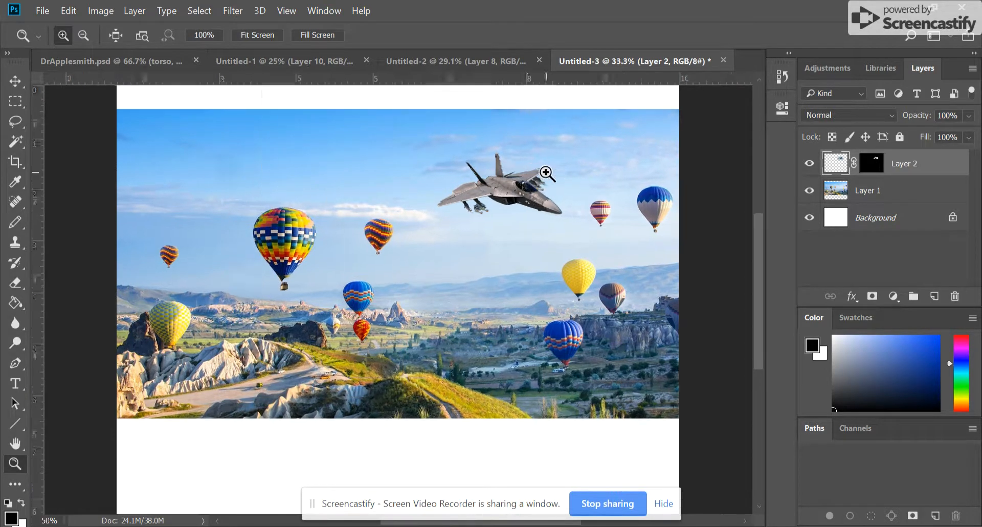
pyautogui.click(545, 173)
pyautogui.click(543, 173)
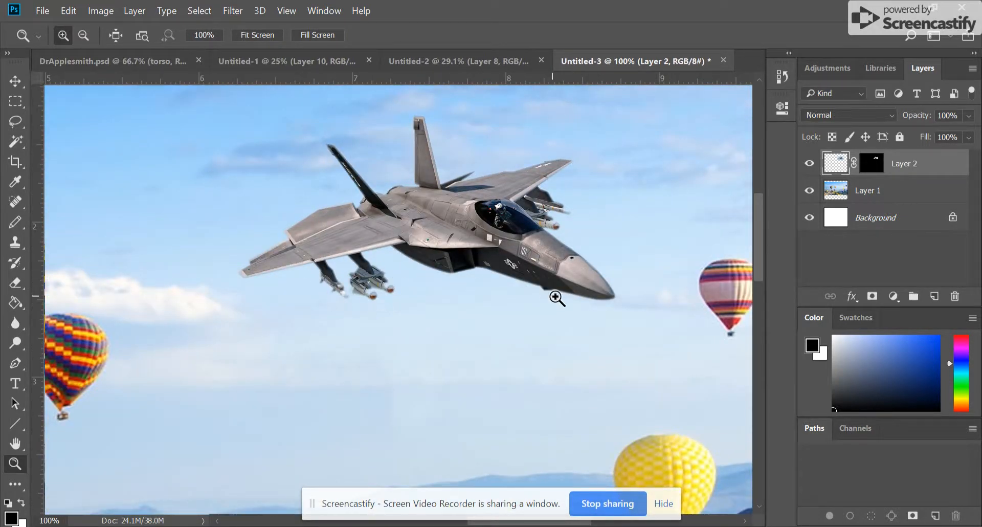
pyautogui.click(258, 36)
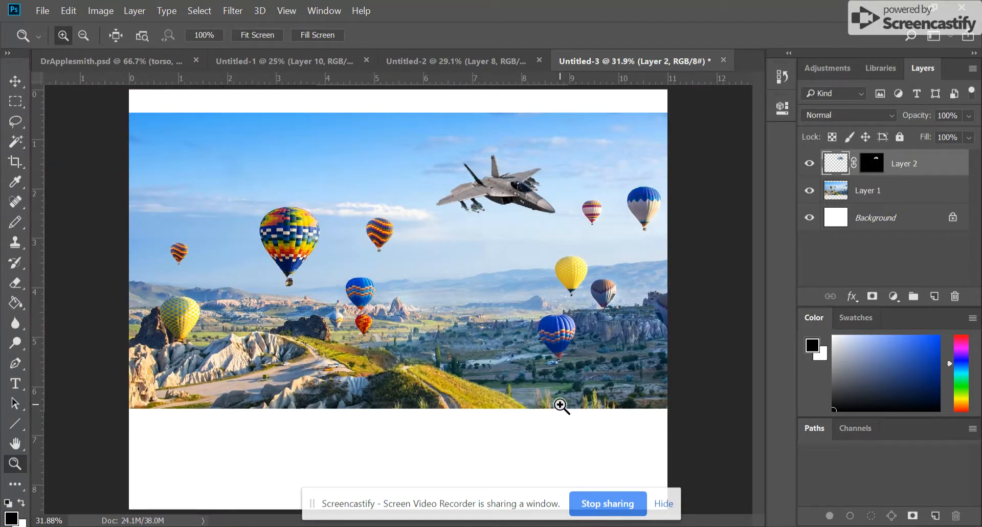